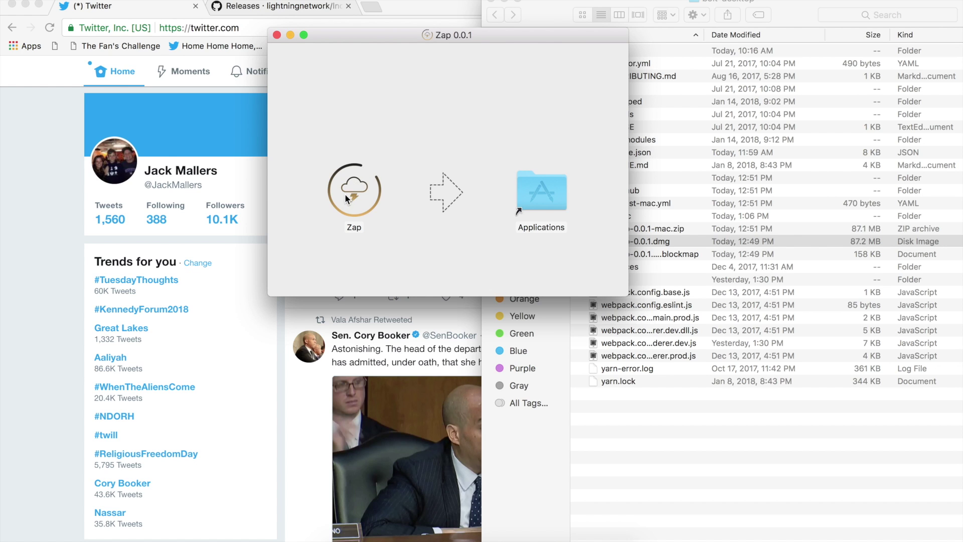
Step: Install Zap into Applications and launch it through system search
{"action": "left_click_drag", "start_coordinate": [344, 194], "coordinate": [534, 196]}
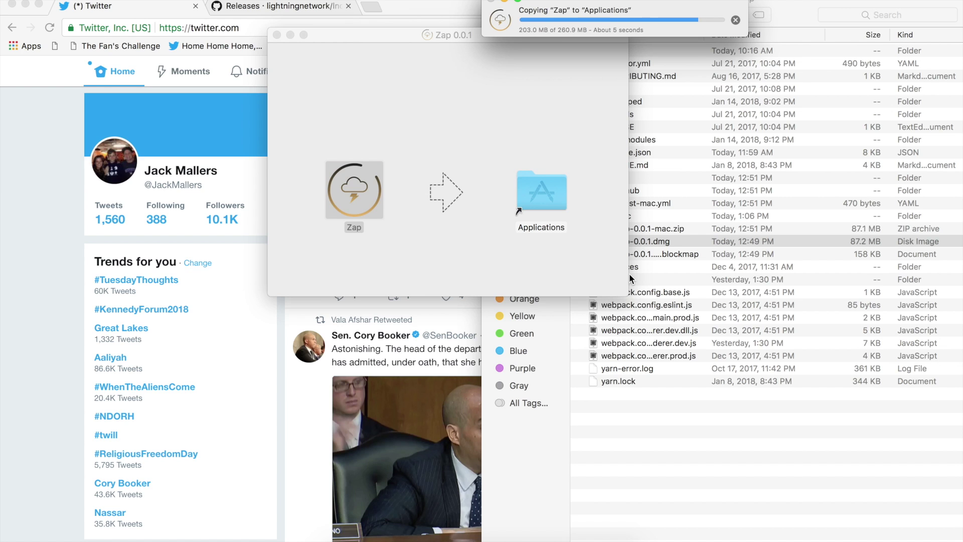
{"action": "key", "text": "super+space"}
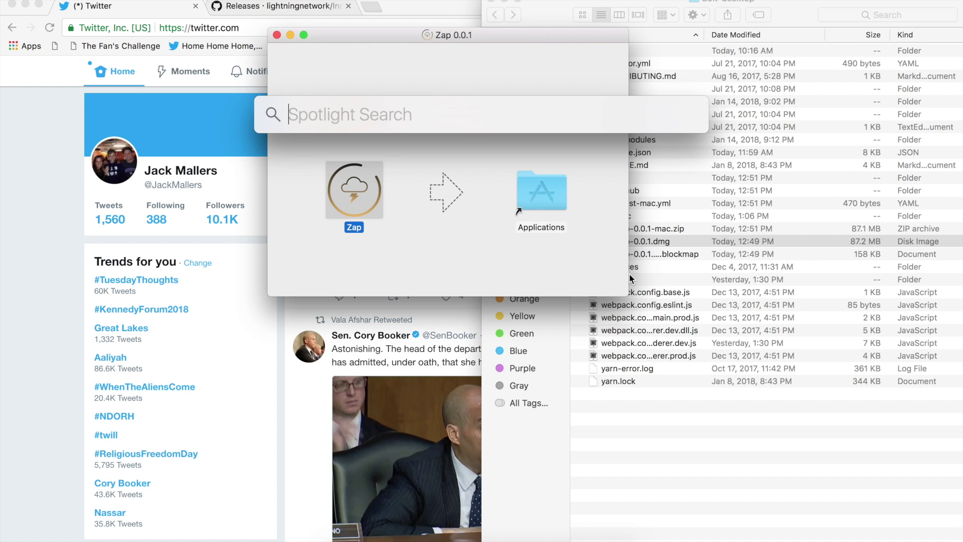
{"action": "type", "text": "zap"}
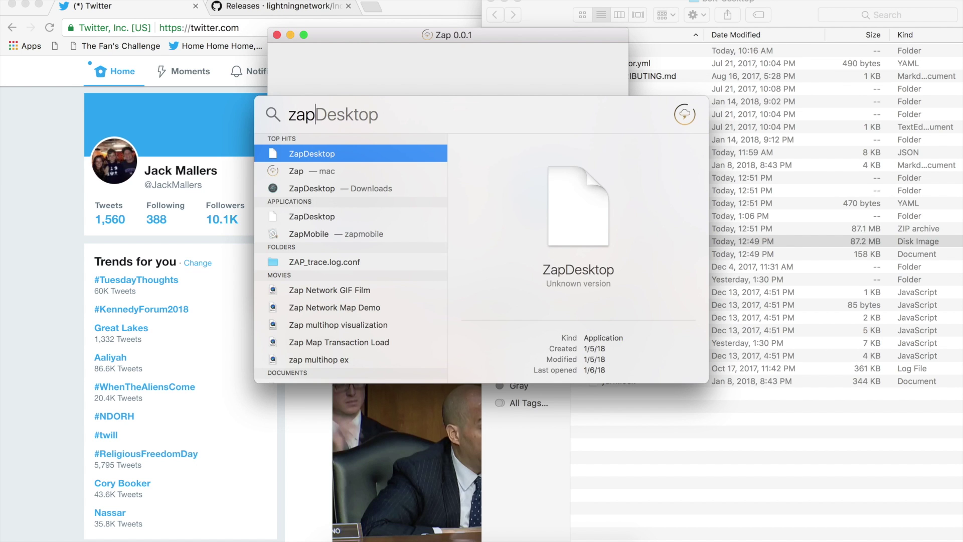
{"action": "key", "text": "Down"}
{"action": "key", "text": "Return"}
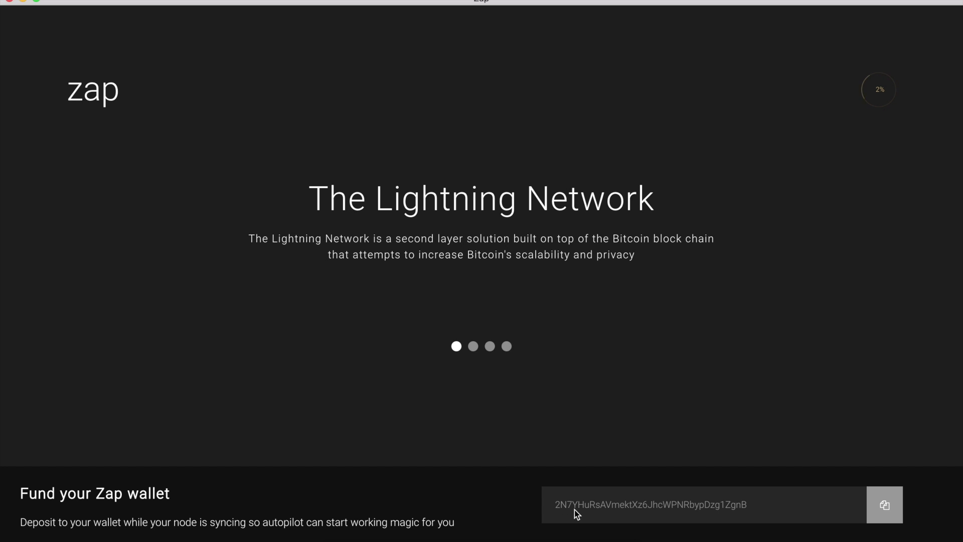
Step: Read the Payment Channel, HTLC and Onion Routing intro slides in Zap
{"action": "left_click", "coordinate": [474, 348]}
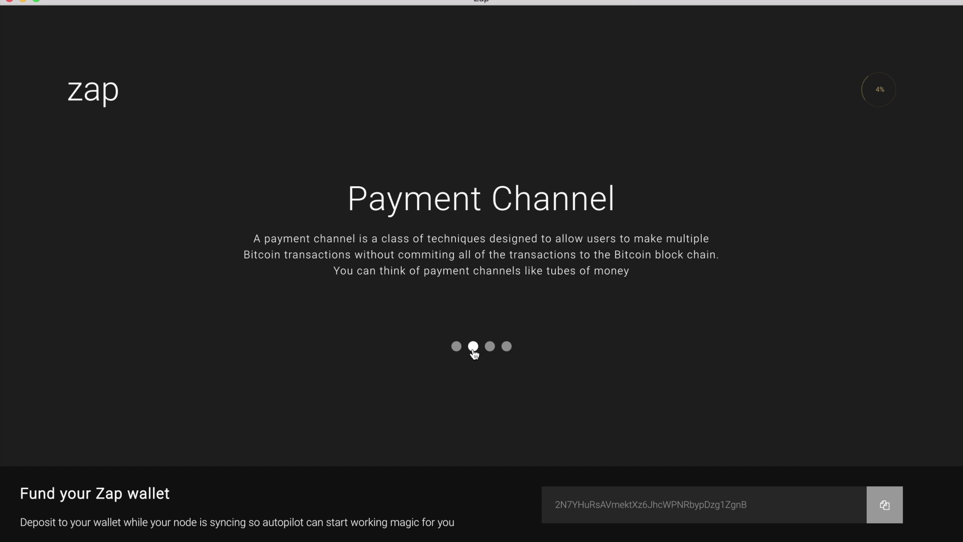
{"action": "left_click", "coordinate": [489, 347]}
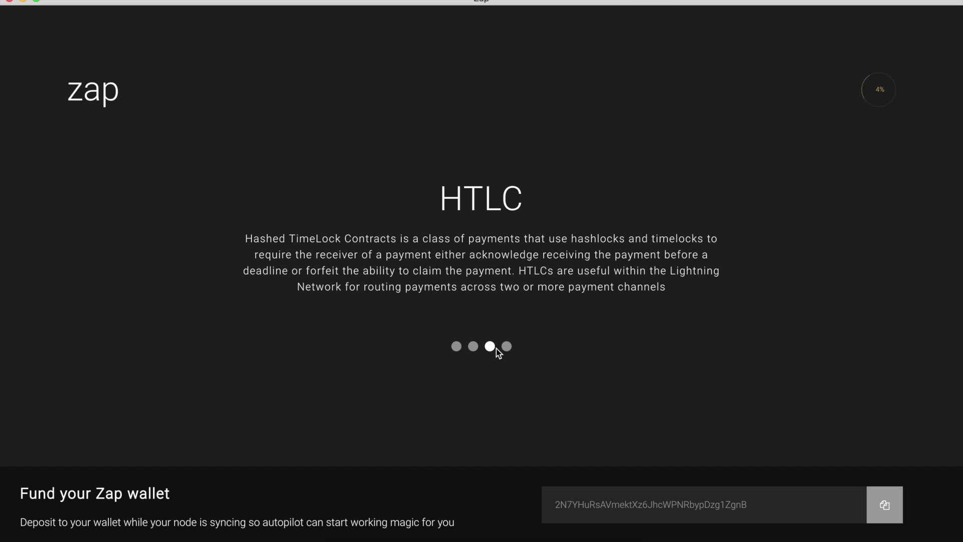
{"action": "left_click", "coordinate": [504, 348]}
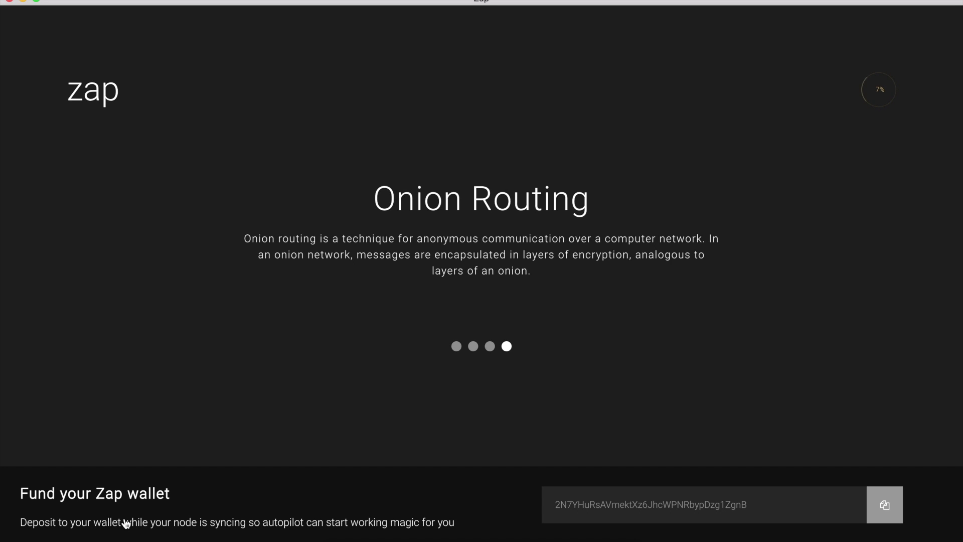
{"action": "key", "text": "super+Tab"}
{"action": "key", "text": "super+Tab"}
Step: Read the lnd releases page's autopilot section on ConstrainedPrefAttachment channel management
{"action": "key", "text": "ctrl+Tab"}
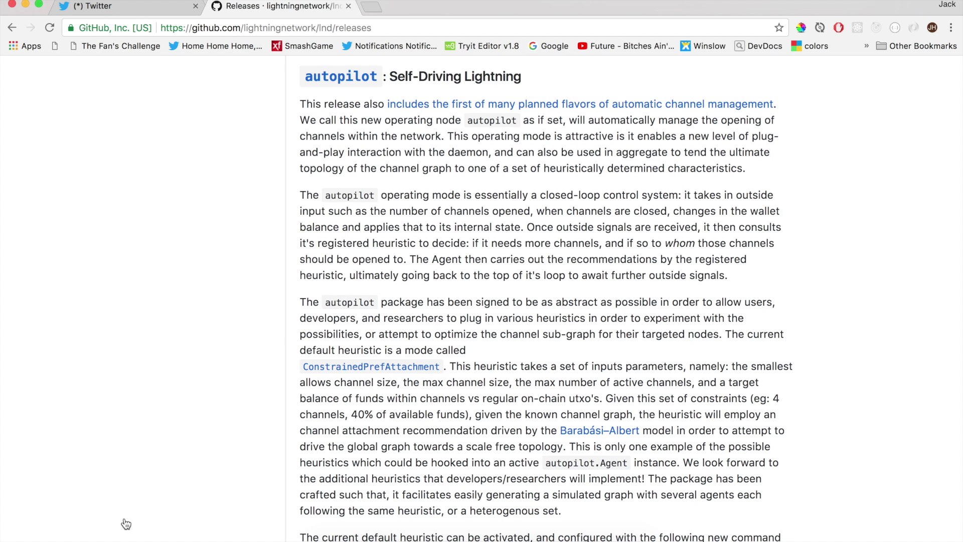
{"action": "key", "text": "super+Tab"}
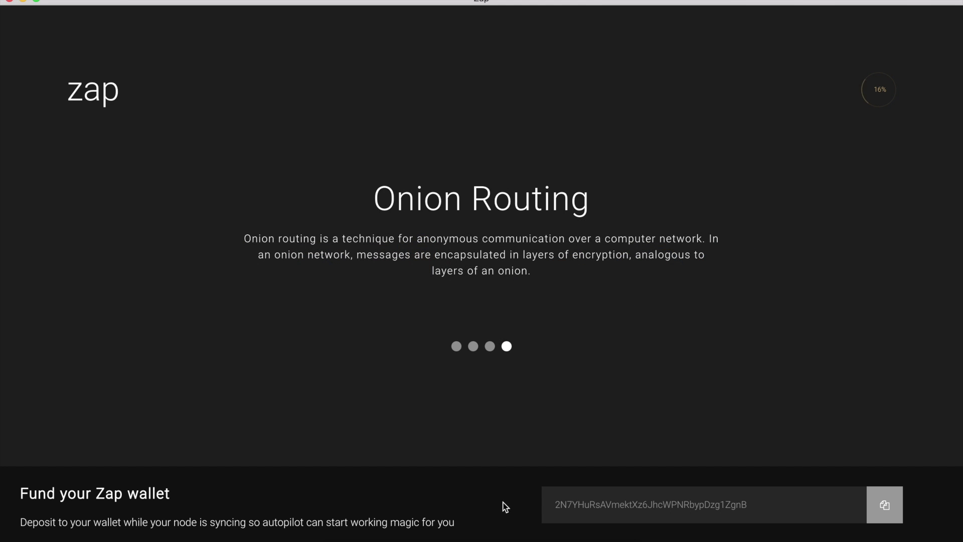
Step: Copy Zap's wallet deposit address for use in the browser
{"action": "double_click", "coordinate": [570, 505]}
{"action": "key", "text": "super+c"}
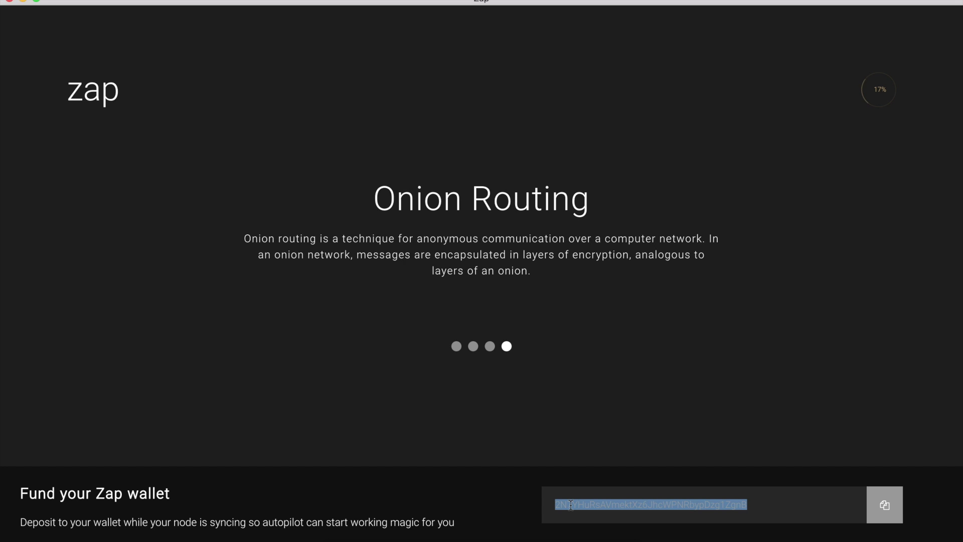
{"action": "key", "text": "super+Tab"}
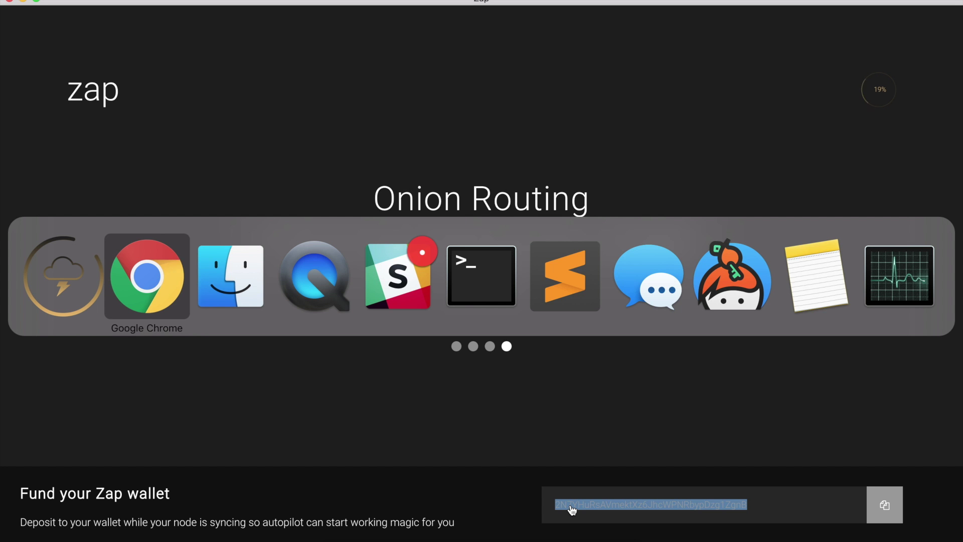
Step: Open the Bitcoin TestNet Sandbox faucet page in a new tab
{"action": "key", "text": "super+t"}
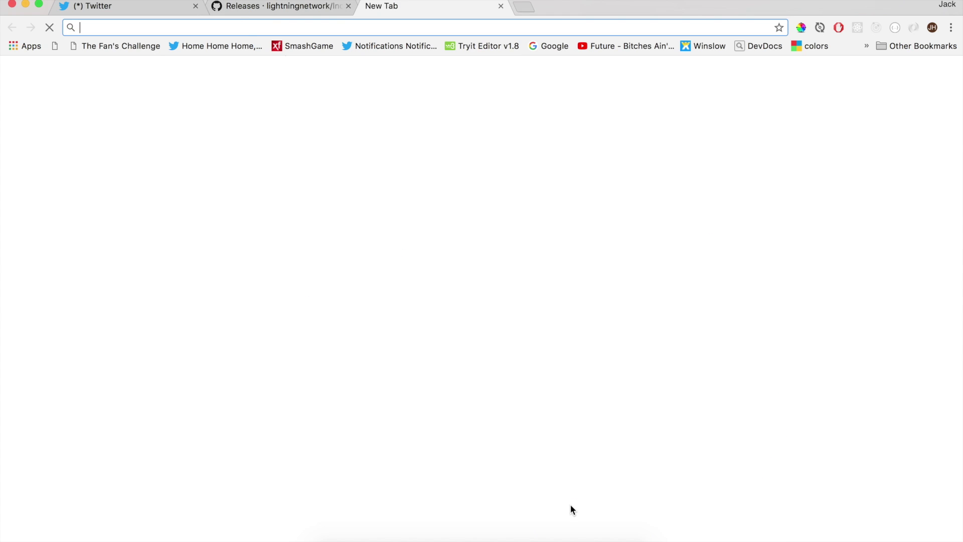
{"action": "type", "text": "test"}
{"action": "key", "text": "Return"}
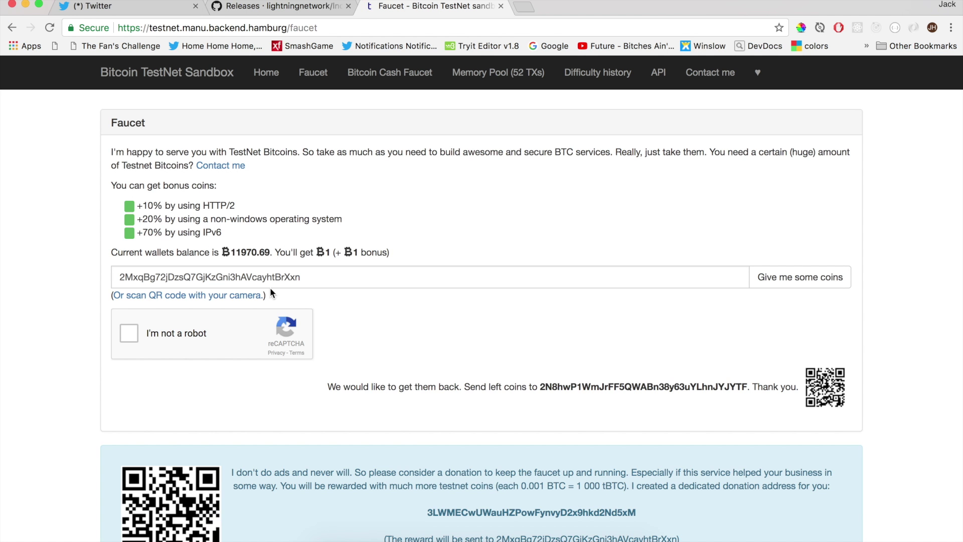
Step: Request 0.5 testnet BTC for the Zap deposit address and copy the returned TX ID
{"action": "left_click", "coordinate": [264, 282]}
{"action": "key", "text": "super+v"}
{"action": "left_click", "coordinate": [134, 334]}
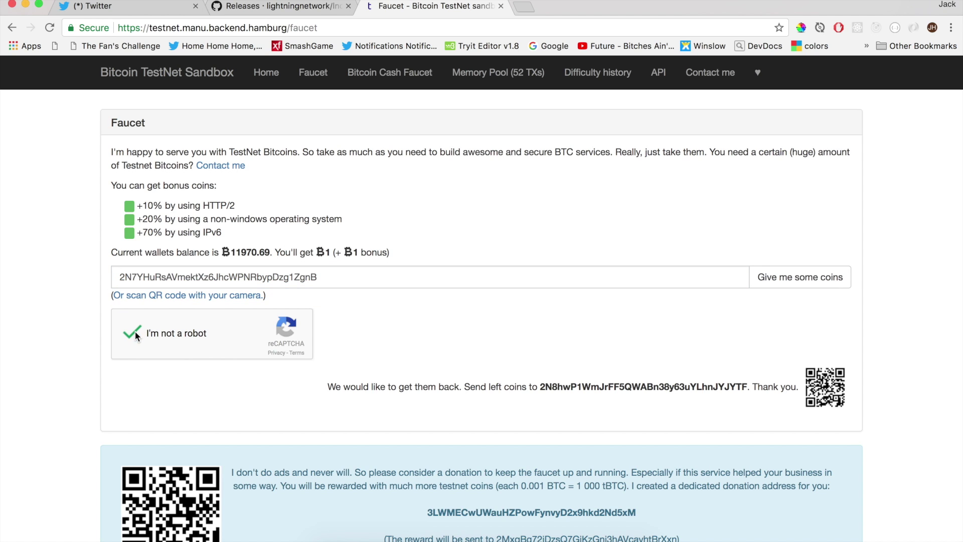
{"action": "left_click", "coordinate": [796, 279]}
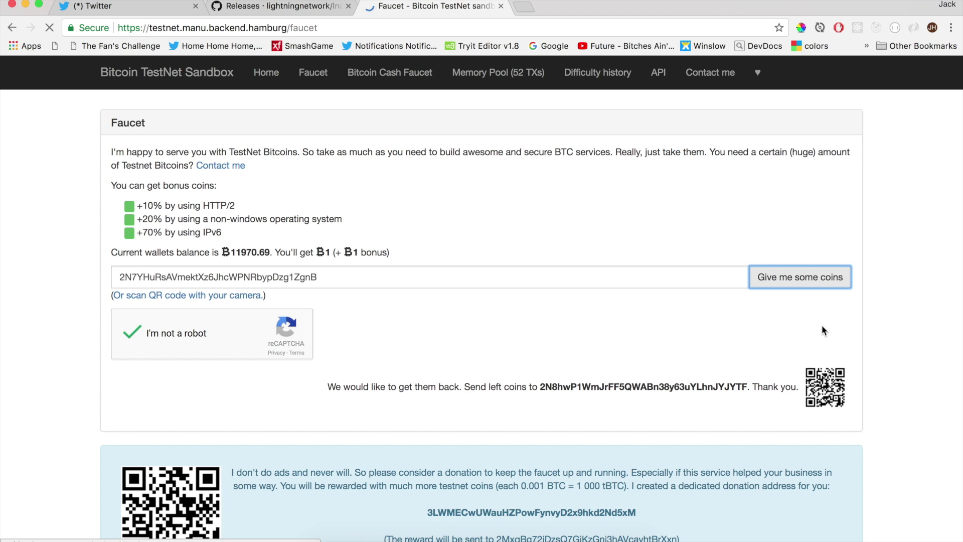
{"action": "double_click", "coordinate": [415, 281]}
{"action": "key", "text": "super+c"}
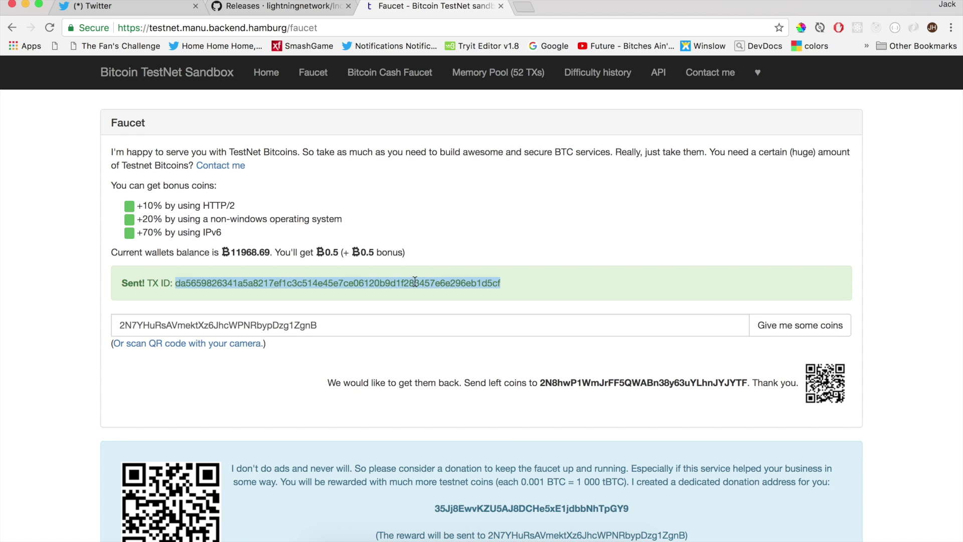
{"action": "key", "text": "ctrl+t"}
Step: Look up the faucet transaction by TX ID on SmartBit's testnet explorer, then return to Zap
{"action": "type", "text": "test"}
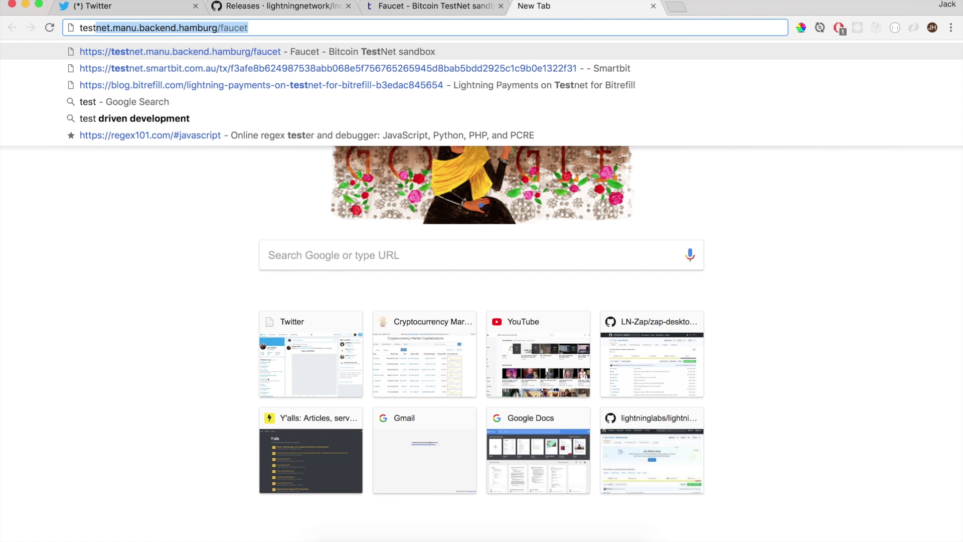
{"action": "key", "text": "Down"}
{"action": "key", "text": "alt+shift+Left"}
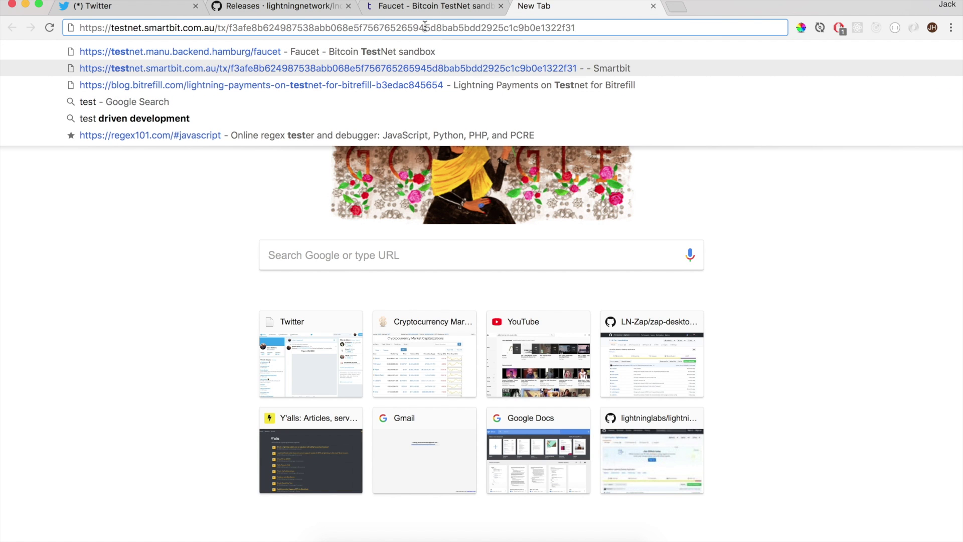
{"action": "key", "text": "super+v"}
{"action": "key", "text": "Return"}
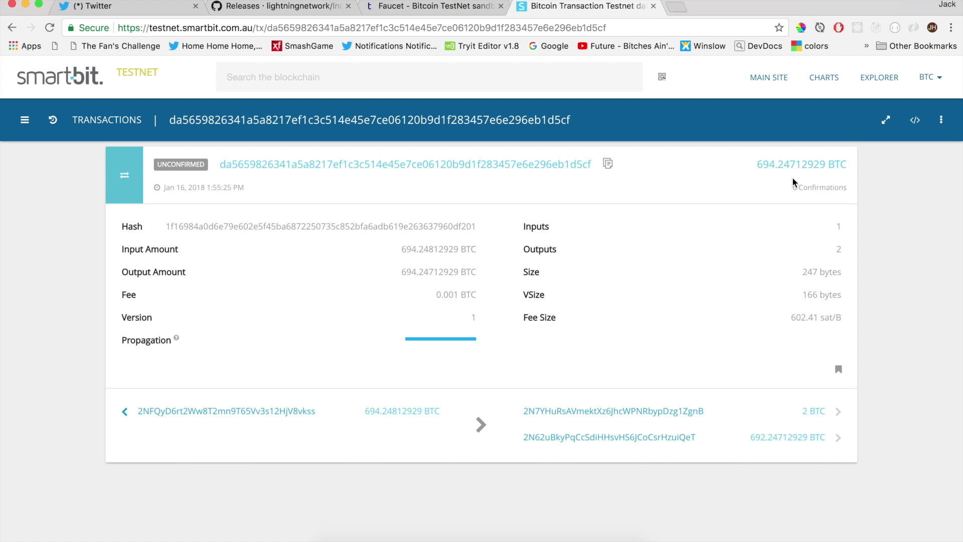
{"action": "left_click", "coordinate": [558, 535]}
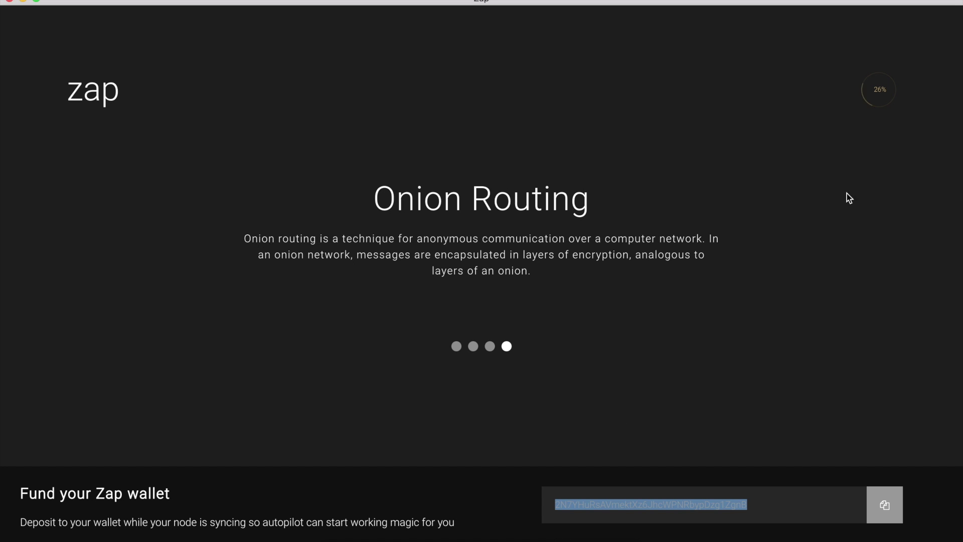
{"action": "left_click", "coordinate": [824, 227]}
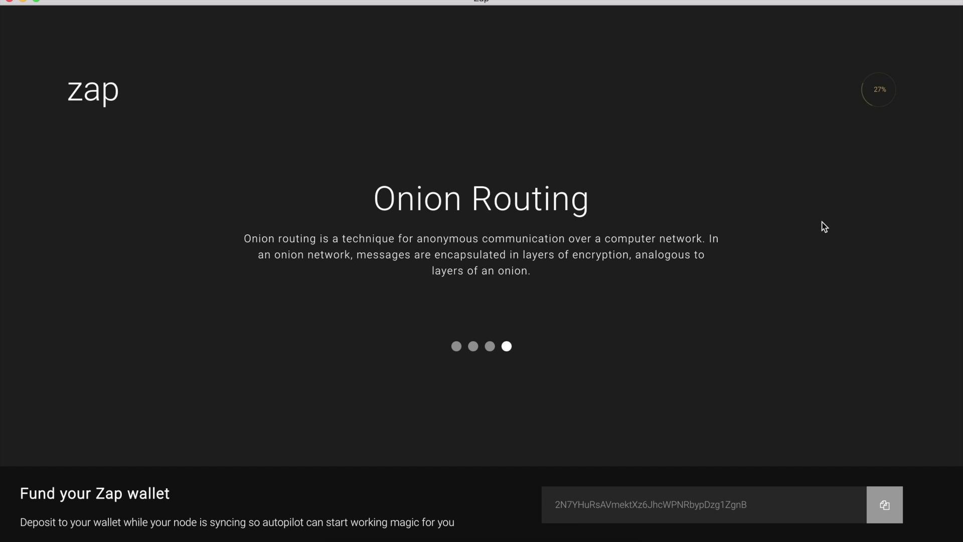